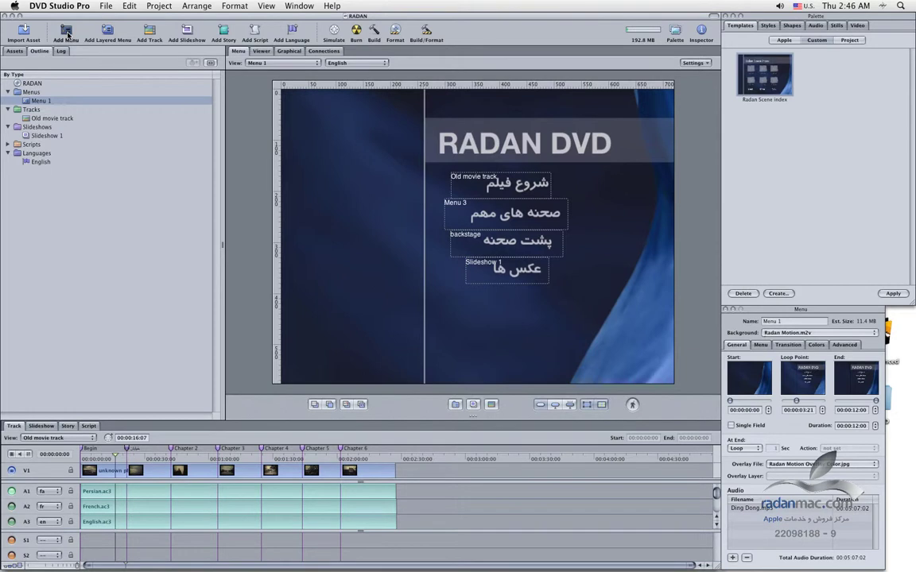
- Add a new menu with Radan scene index.m2v as its background and set its start time to 00:00:02:10
{"action": "left_click", "coordinate": [14, 51]}
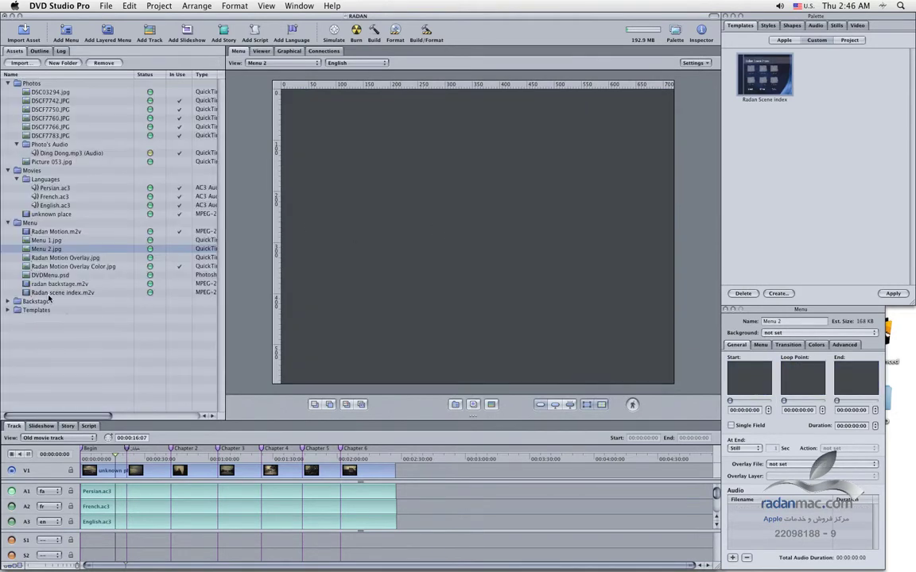
{"action": "left_click_drag", "start_coordinate": [47, 294], "coordinate": [428, 296]}
{"action": "left_click", "coordinate": [768, 409]}
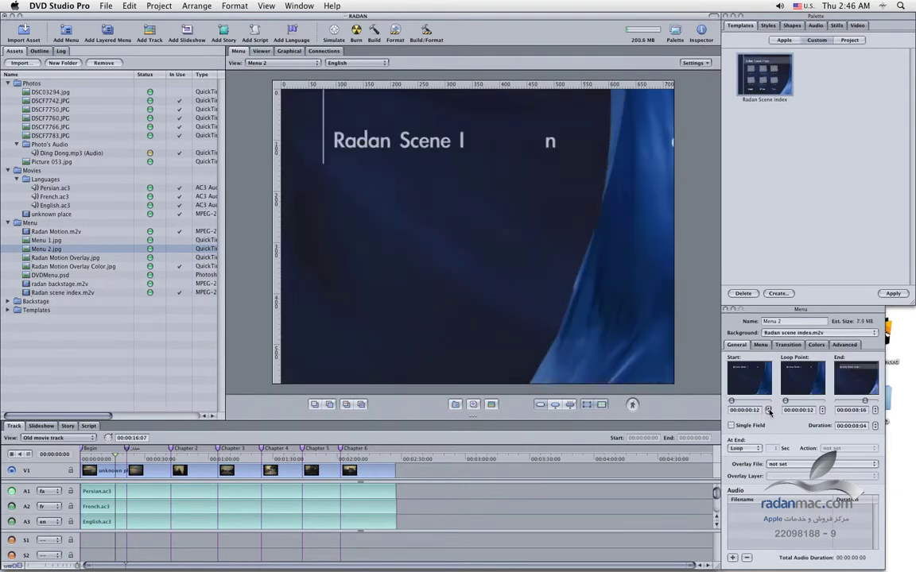
{"action": "left_click", "coordinate": [768, 410]}
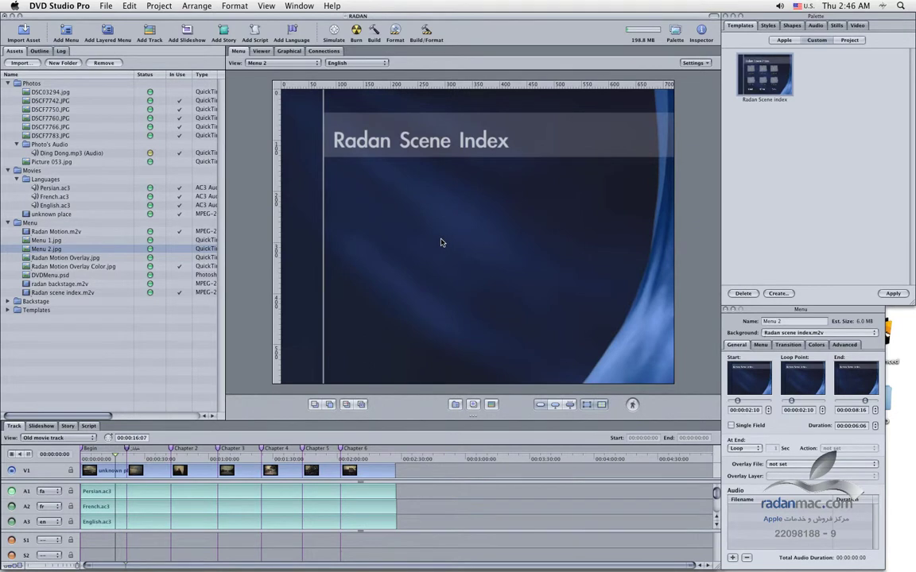
{"action": "left_click", "coordinate": [792, 41]}
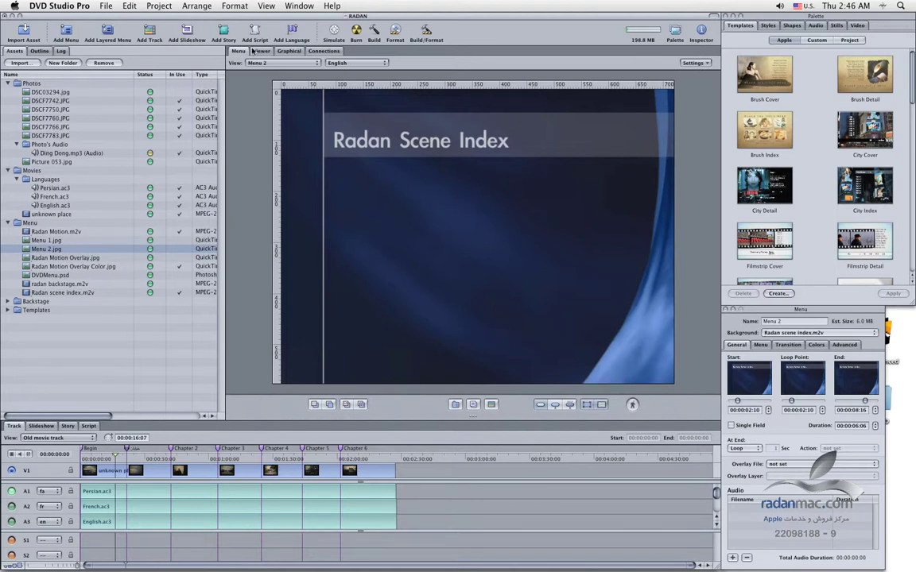
- Draw a small button near the menu's lower-left corner and name it _PREV_
{"action": "left_click_drag", "start_coordinate": [358, 354], "coordinate": [403, 368]}
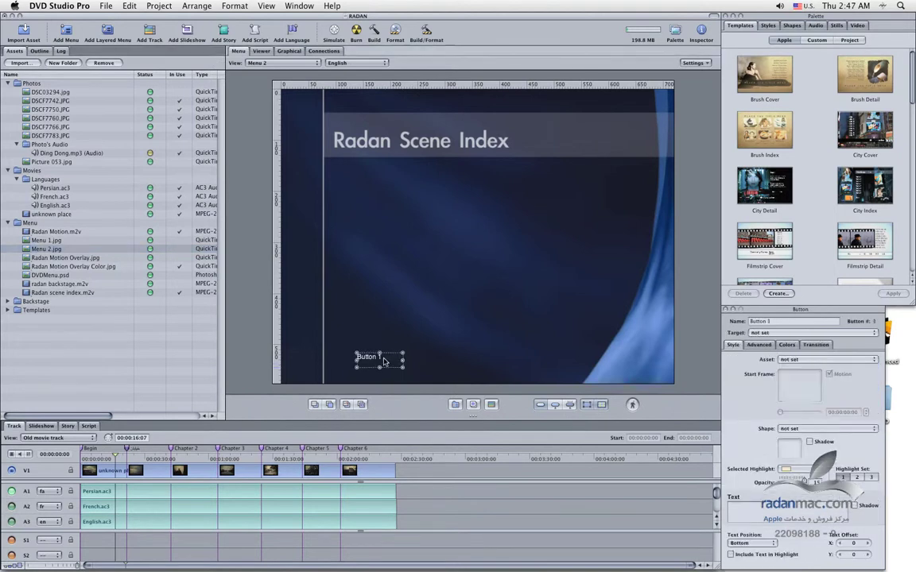
{"action": "left_click_drag", "start_coordinate": [349, 353], "coordinate": [397, 367]}
{"action": "key", "text": "Tab"}
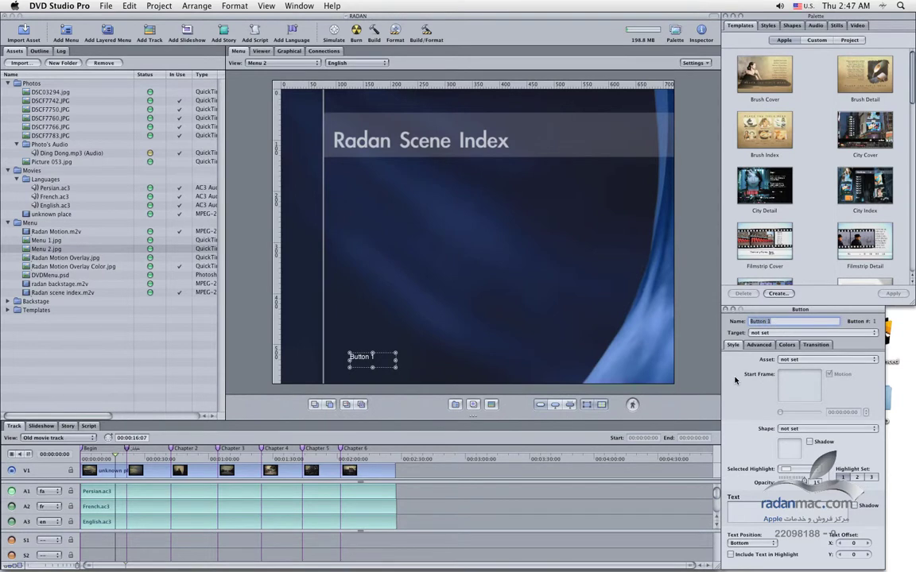
{"action": "key", "text": "BackSpace"}
{"action": "type", "text": "_PREV_"}
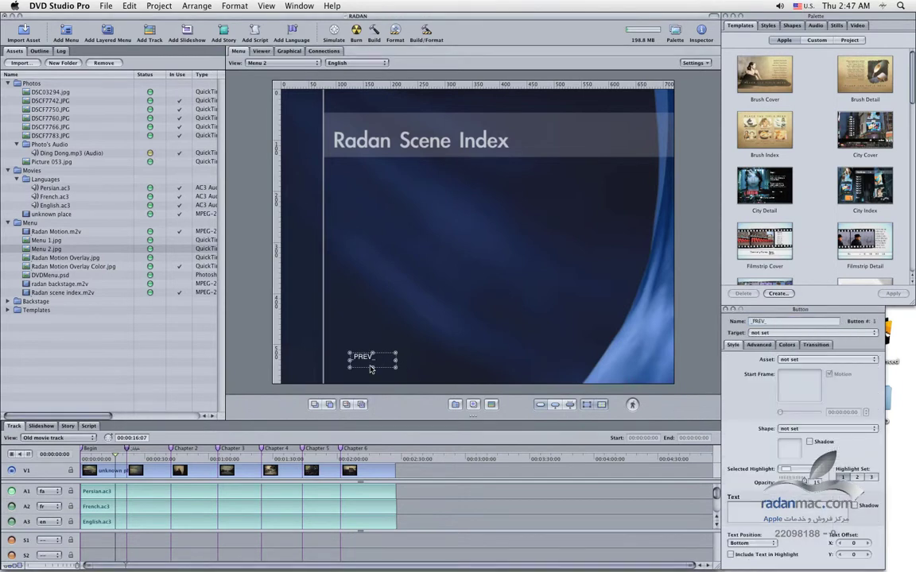
- Give the _PREV_ button the text Back, centre the text in it and include the text in the highlight
{"action": "left_click", "coordinate": [765, 512]}
{"action": "type", "text": "Back"}
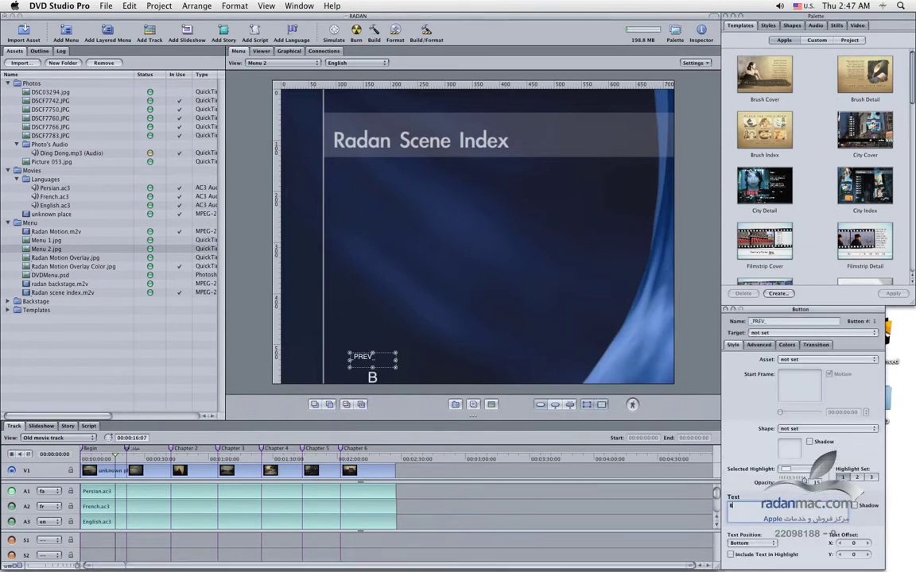
{"action": "left_click", "coordinate": [751, 542]}
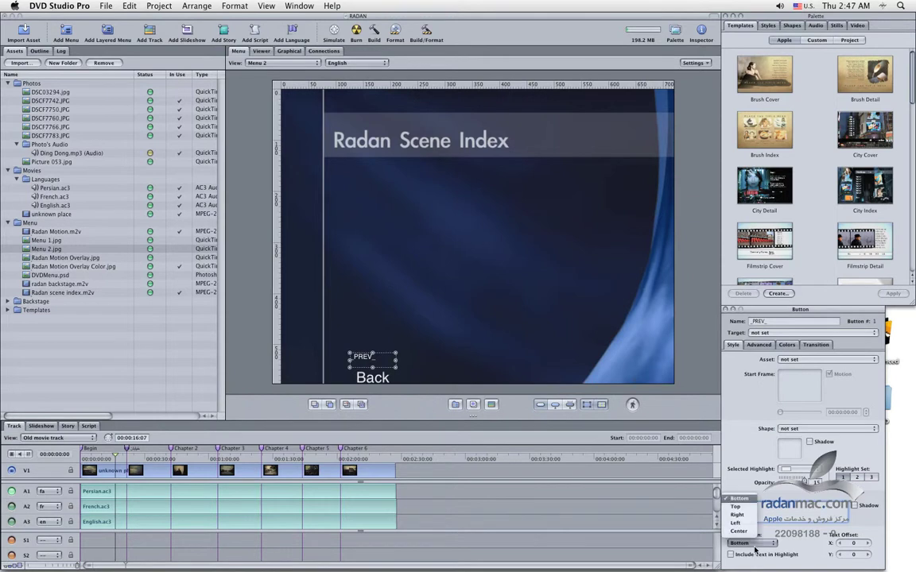
{"action": "left_click", "coordinate": [743, 525]}
{"action": "left_click", "coordinate": [743, 555]}
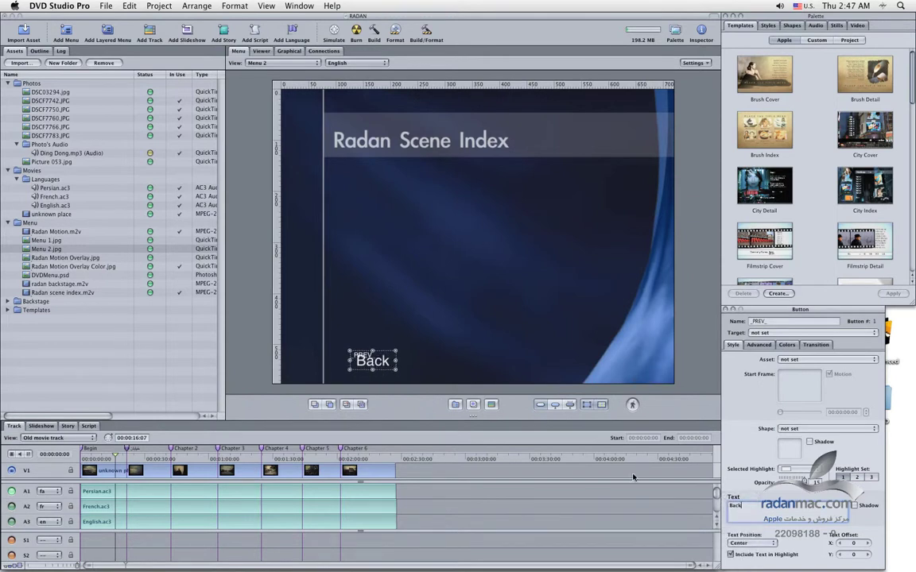
- Move the Back button inside the title safe area, showing that guide only while positioning the button
{"action": "mouse_move", "coordinate": [396, 373]}
{"action": "left_mouse_down"}
{"action": "mouse_move", "coordinate": [402, 383]}
{"action": "mouse_move", "coordinate": [386, 361]}
{"action": "left_mouse_up"}
{"action": "left_click", "coordinate": [702, 63]}
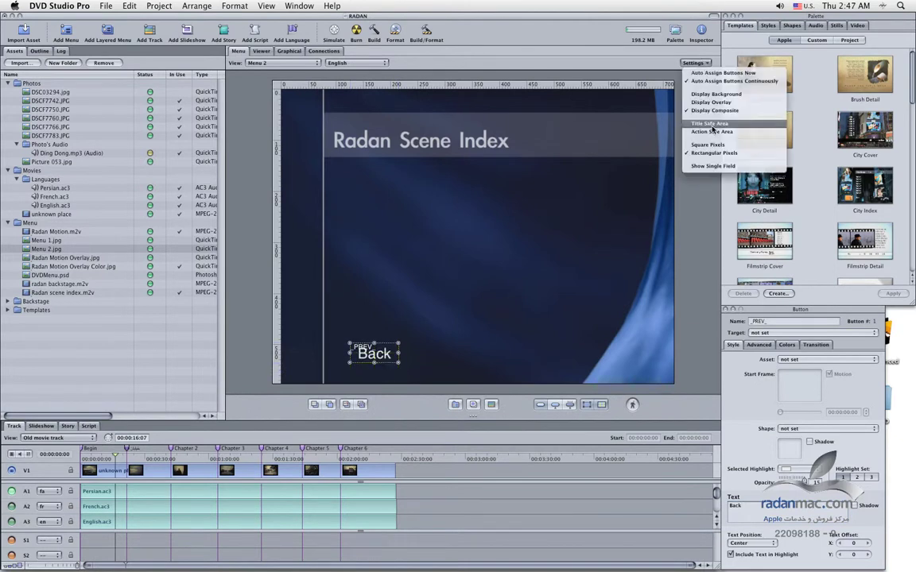
{"action": "left_click", "coordinate": [659, 112]}
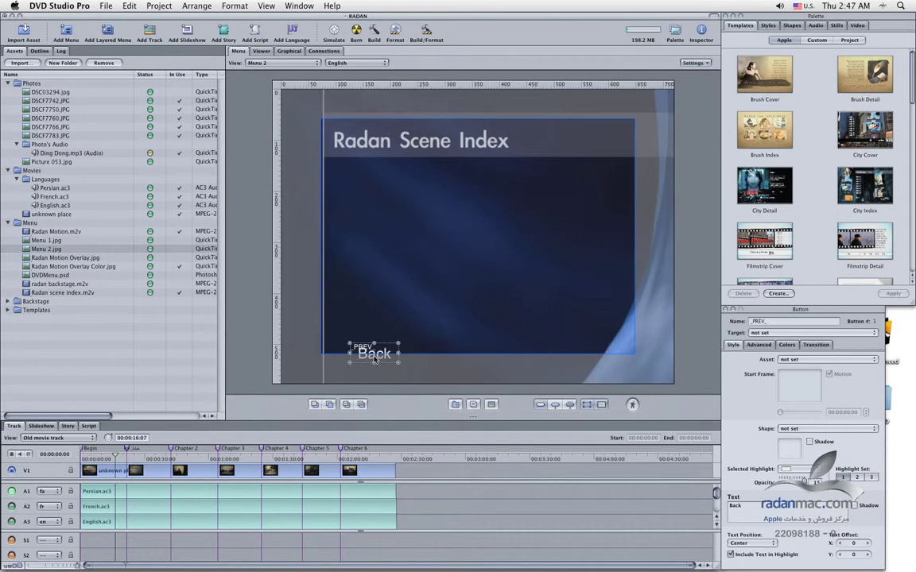
{"action": "mouse_move", "coordinate": [374, 358]}
{"action": "left_mouse_down"}
{"action": "mouse_move", "coordinate": [375, 349]}
{"action": "mouse_move", "coordinate": [363, 346]}
{"action": "left_mouse_up"}
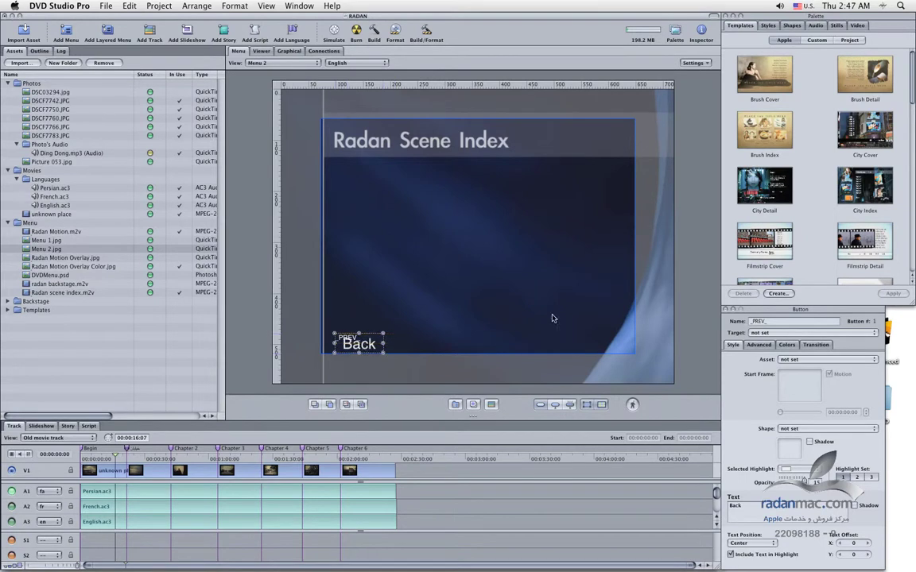
{"action": "left_click", "coordinate": [691, 64]}
{"action": "left_click", "coordinate": [671, 128]}
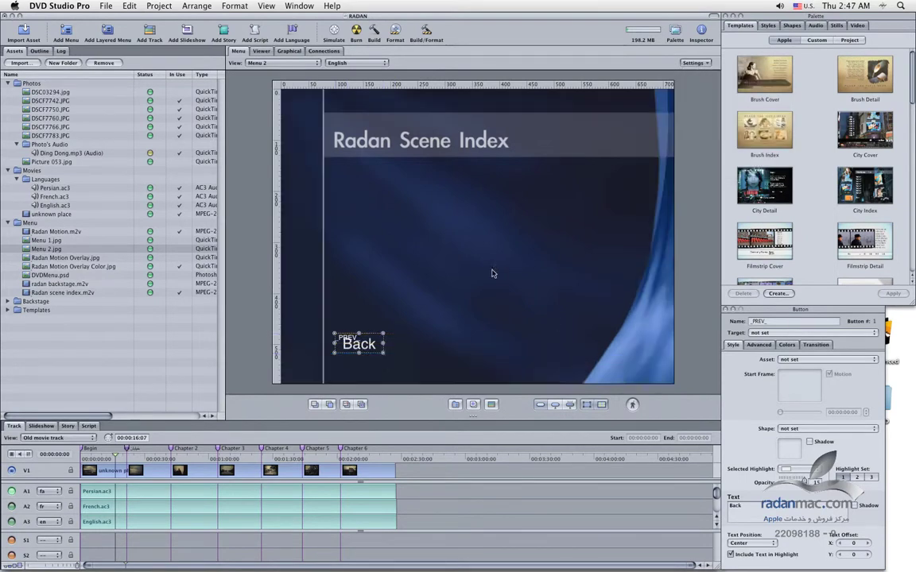
- Duplicate the Back button, place the copy to its right at the same height and change its text to Menu
{"action": "key", "text": "super+d"}
{"action": "left_click_drag", "start_coordinate": [370, 356], "coordinate": [485, 344]}
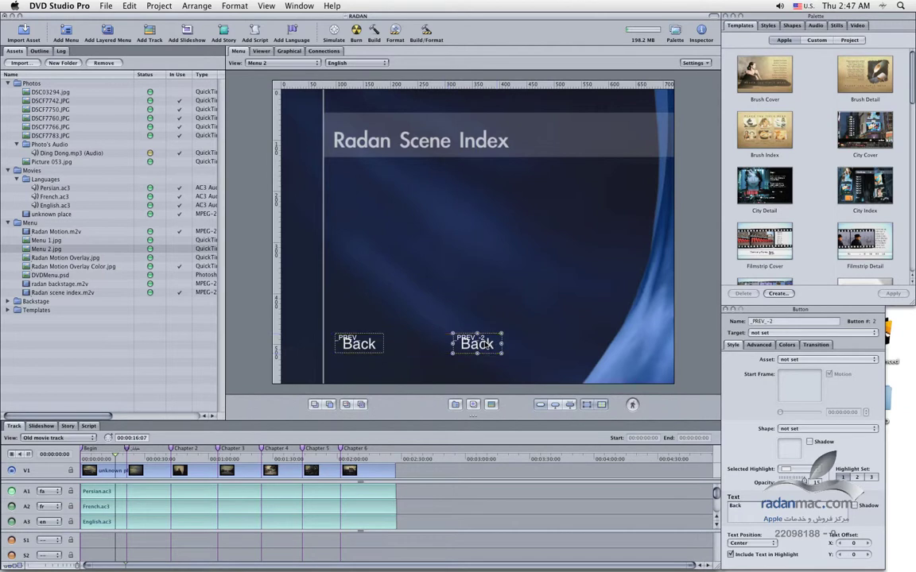
{"action": "left_click", "coordinate": [486, 350]}
{"action": "type", "text": "Menu"}
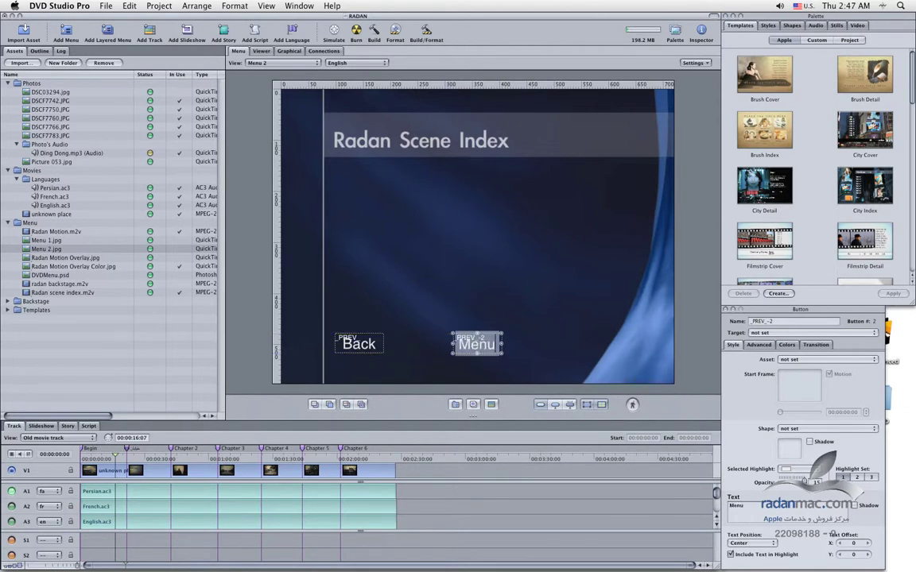
{"action": "left_click", "coordinate": [547, 358]}
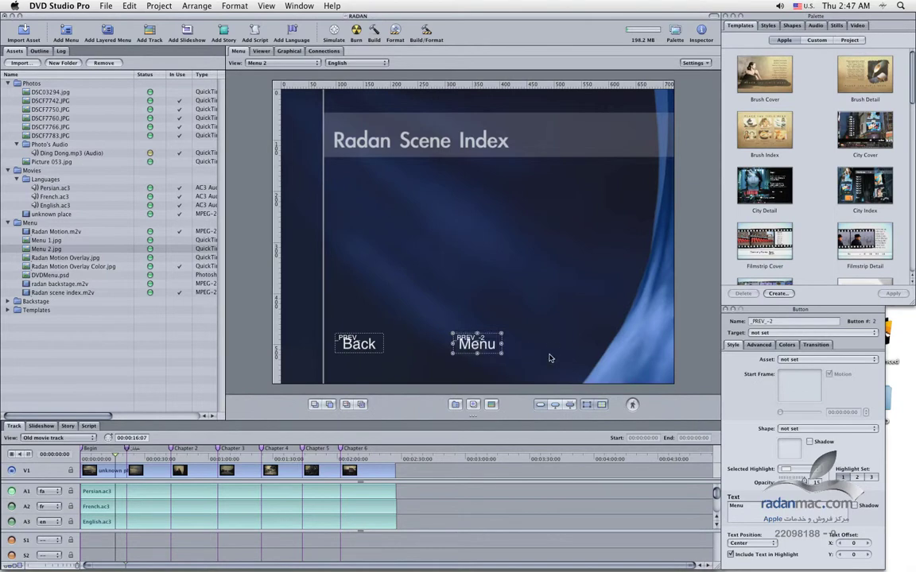
- Rename the Menu button as _UP_
{"action": "left_click", "coordinate": [484, 350]}
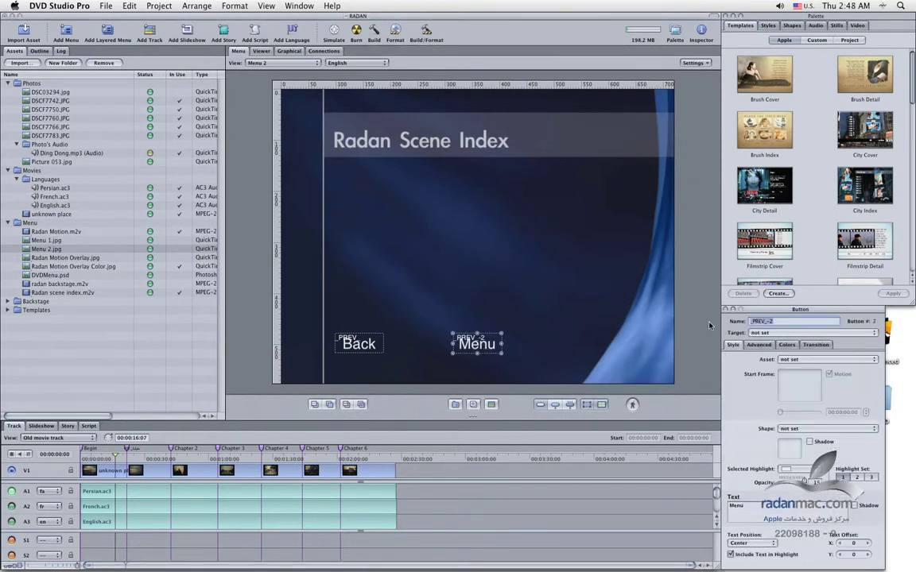
{"action": "double_click", "coordinate": [789, 321]}
{"action": "key", "text": "BackSpace"}
{"action": "left_click", "coordinate": [757, 511]}
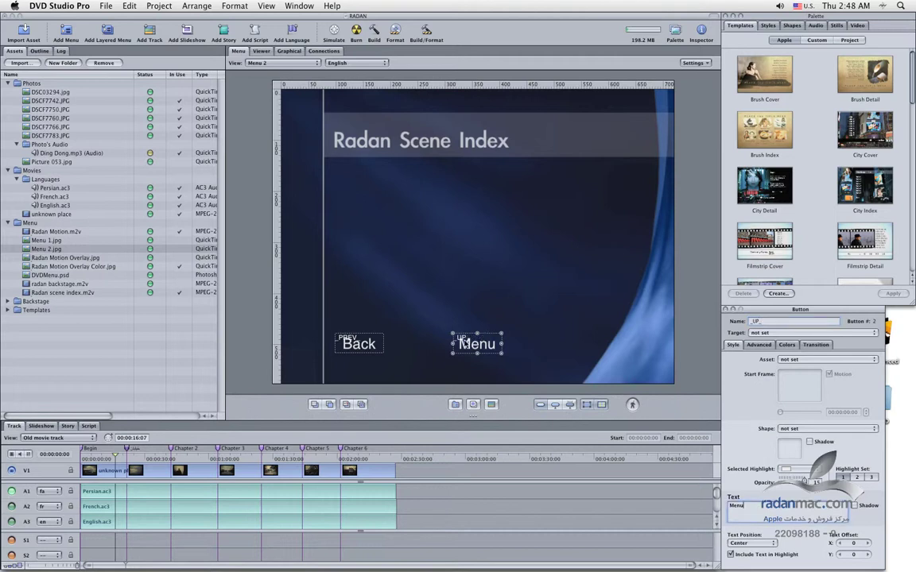
- Duplicate the Menu button to its right and adjust the positions to spread the three buttons along one row
{"action": "left_click", "coordinate": [332, 344]}
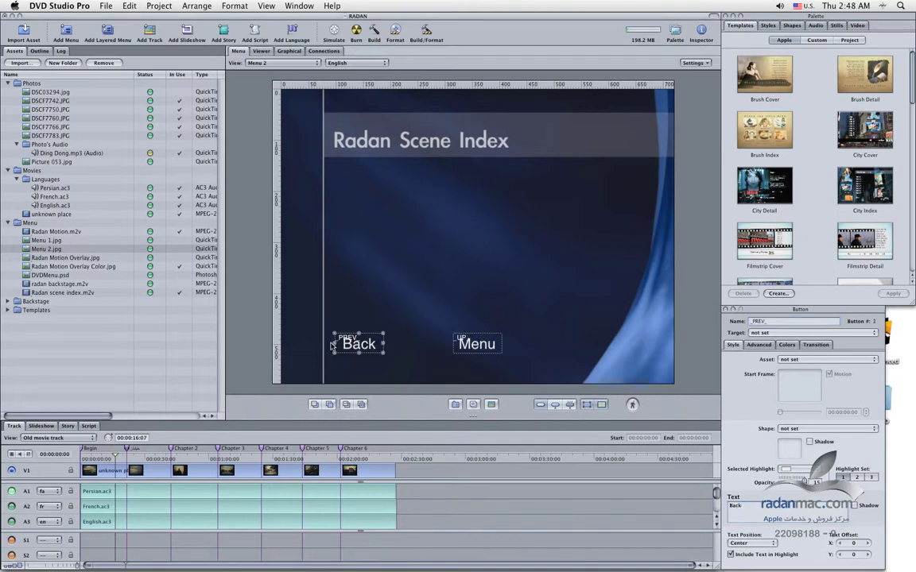
{"action": "left_click", "coordinate": [477, 346]}
{"action": "left_click_drag", "start_coordinate": [478, 347], "coordinate": [576, 350]}
{"action": "left_click_drag", "start_coordinate": [482, 347], "coordinate": [469, 348]}
{"action": "left_click_drag", "start_coordinate": [570, 343], "coordinate": [561, 343]}
{"action": "left_click_drag", "start_coordinate": [476, 344], "coordinate": [479, 346]}
{"action": "left_click", "coordinate": [580, 345]}
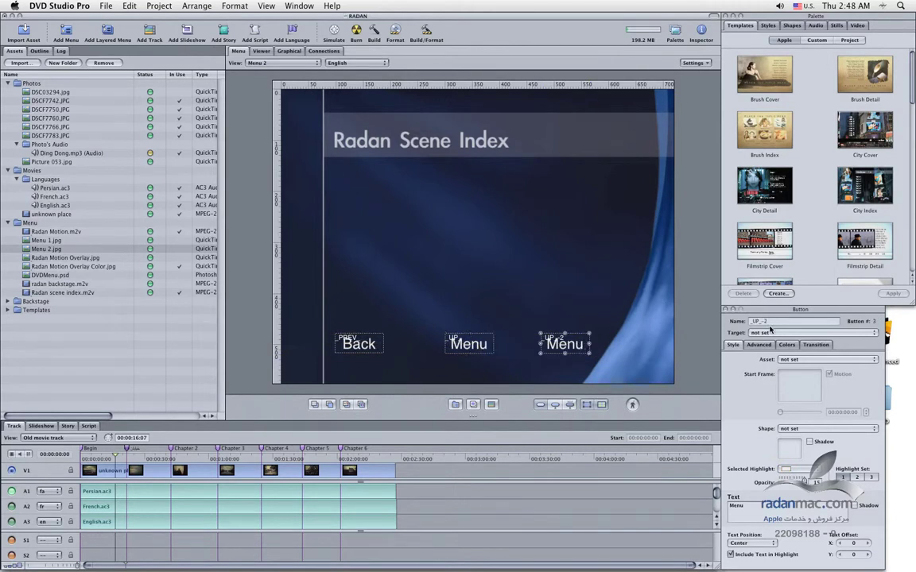
- Rename the third button as _NEXT_ and change its text to Next
{"action": "key", "text": "BackSpace"}
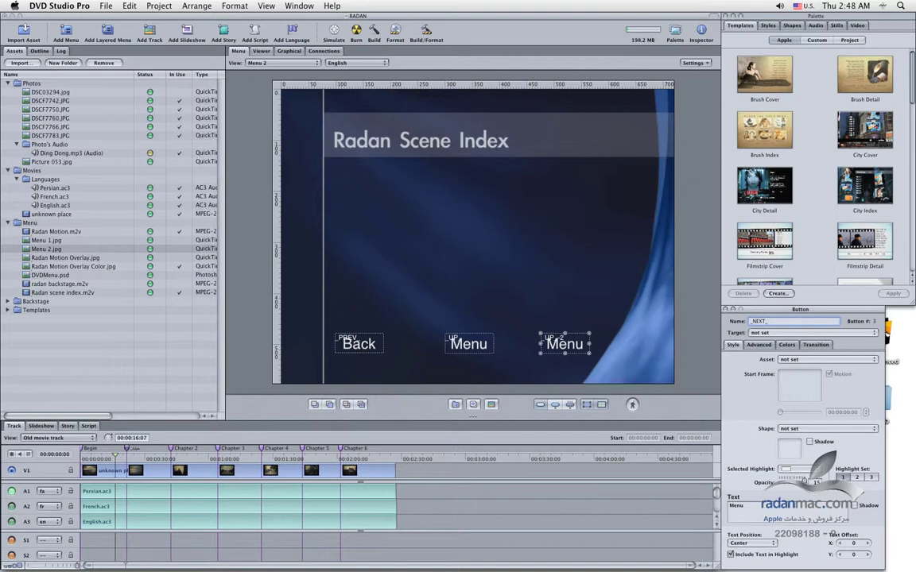
{"action": "left_click", "coordinate": [783, 517]}
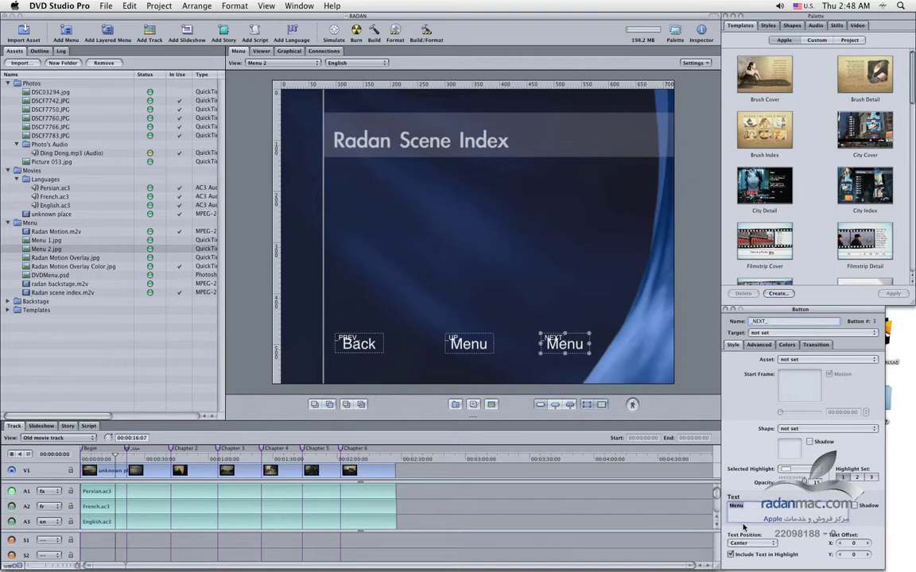
{"action": "type", "text": "Next"}
{"action": "left_click", "coordinate": [570, 318]}
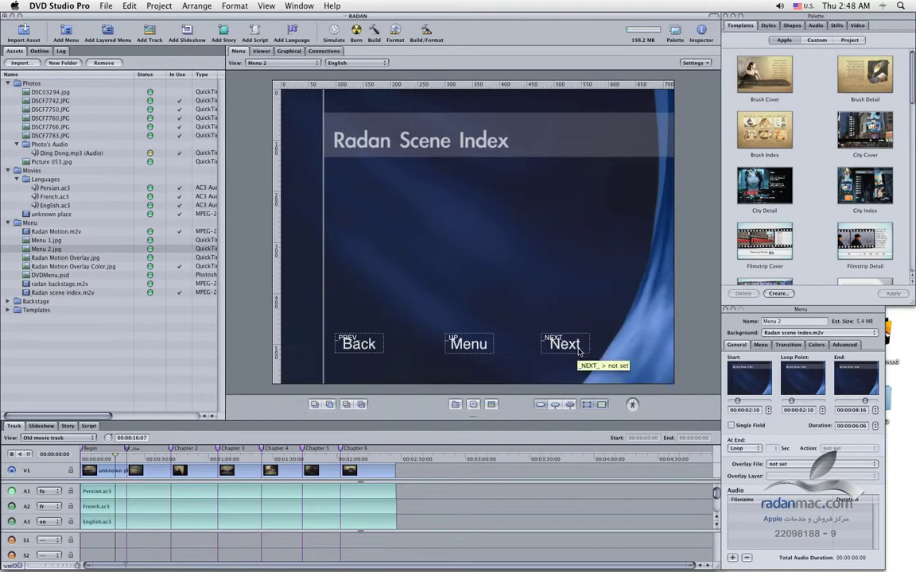
- With the Back button selected, set the black key's colour for the Selected state to yellow
{"action": "left_click", "coordinate": [469, 347]}
{"action": "left_click", "coordinate": [360, 345]}
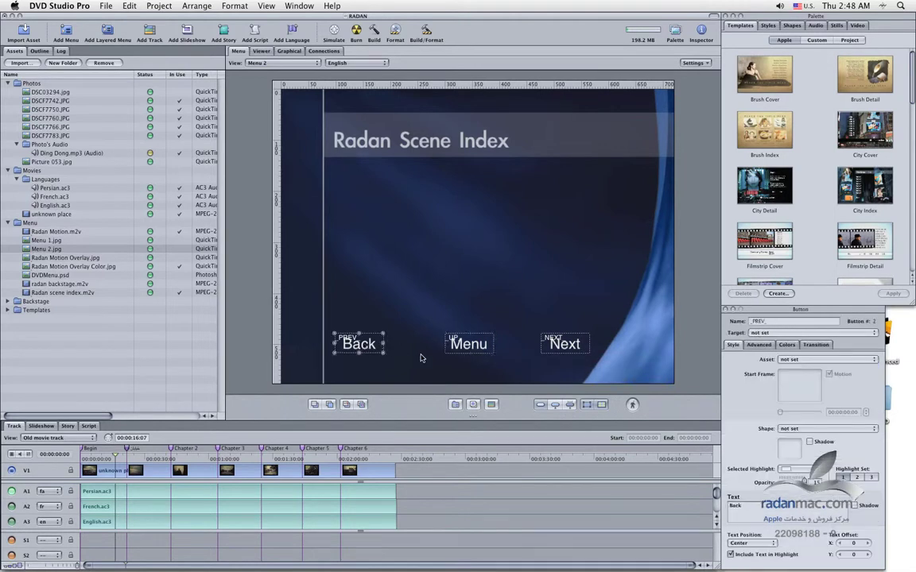
{"action": "left_click", "coordinate": [787, 345]}
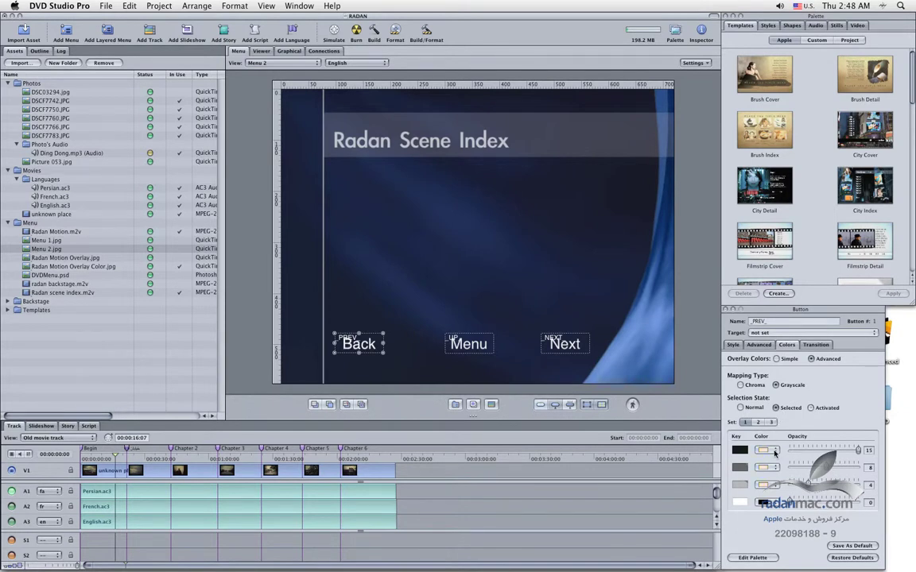
{"action": "left_click", "coordinate": [764, 449]}
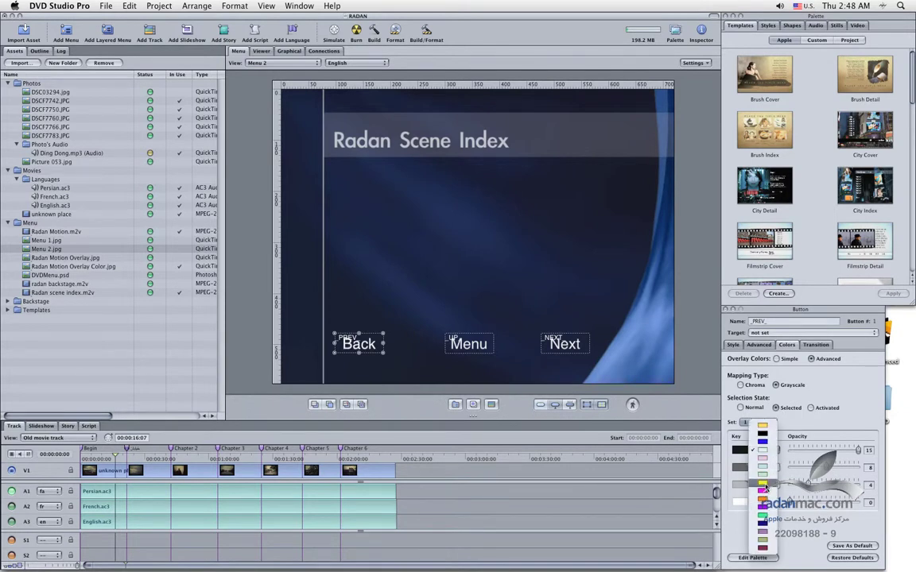
{"action": "left_click", "coordinate": [765, 484]}
- Set the black key's colour for the Activated state to orange
{"action": "left_click", "coordinate": [812, 408]}
{"action": "left_click", "coordinate": [772, 450]}
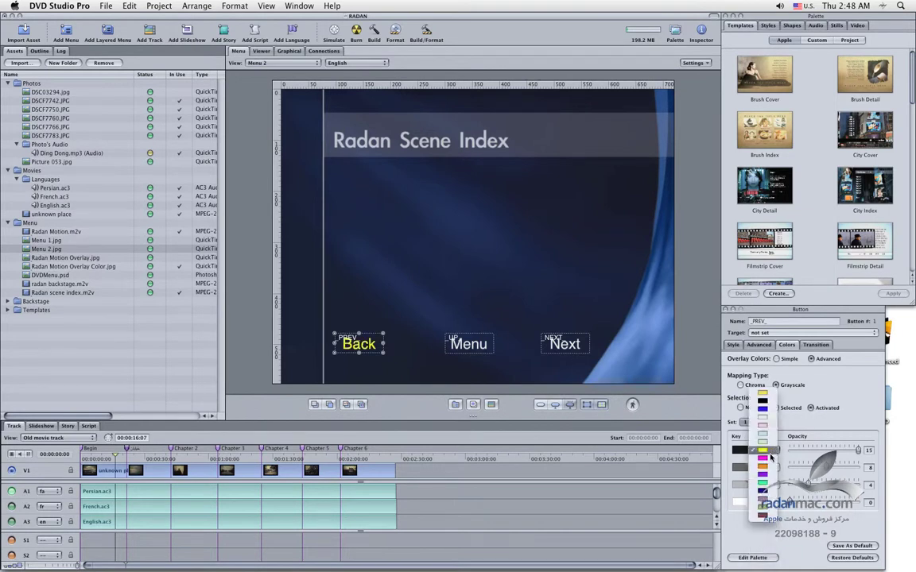
{"action": "left_click", "coordinate": [767, 451]}
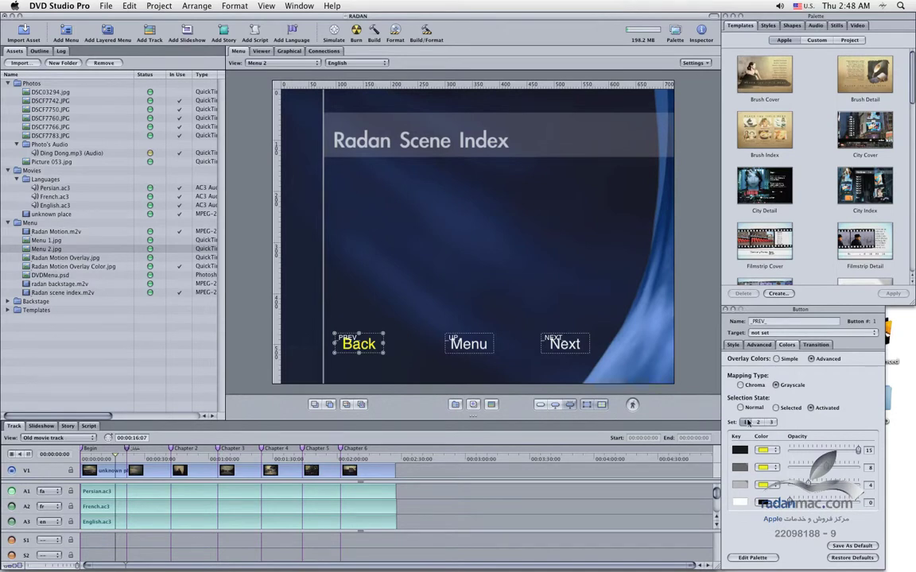
{"action": "left_click", "coordinate": [773, 449]}
{"action": "left_click", "coordinate": [687, 415]}
{"action": "left_click", "coordinate": [768, 451]}
{"action": "left_click", "coordinate": [769, 459]}
- Check how the highlight colours look on the Menu and Next buttons in different selection states
{"action": "left_click", "coordinate": [469, 343]}
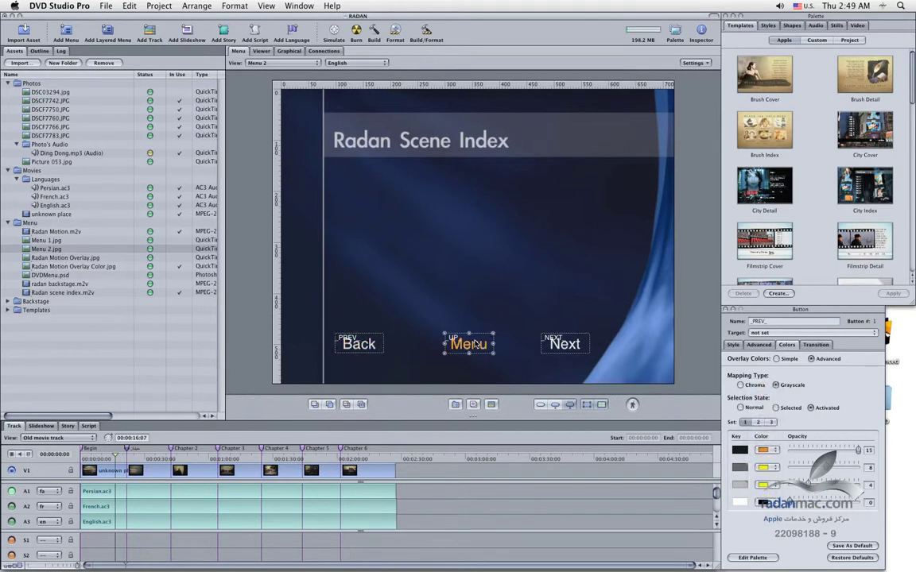
{"action": "left_click", "coordinate": [581, 345]}
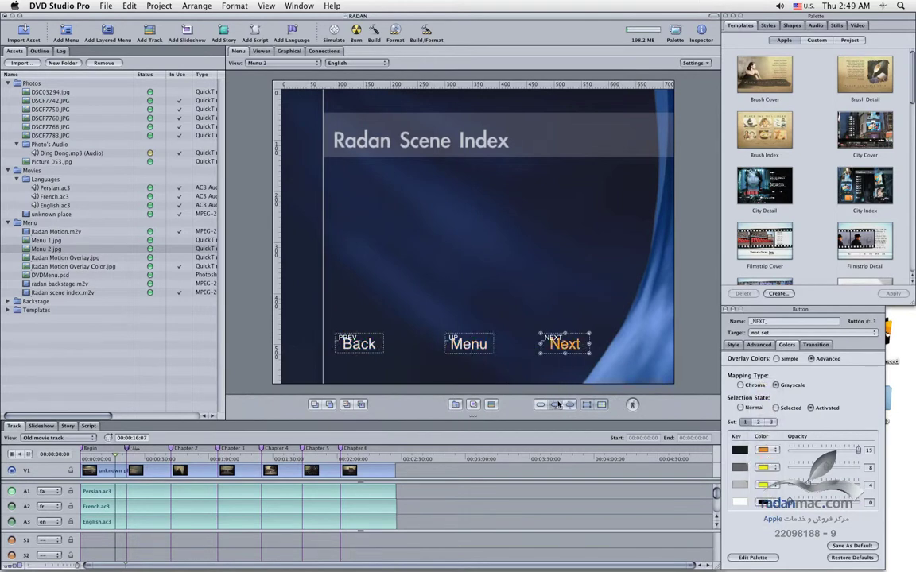
{"action": "left_click", "coordinate": [486, 345]}
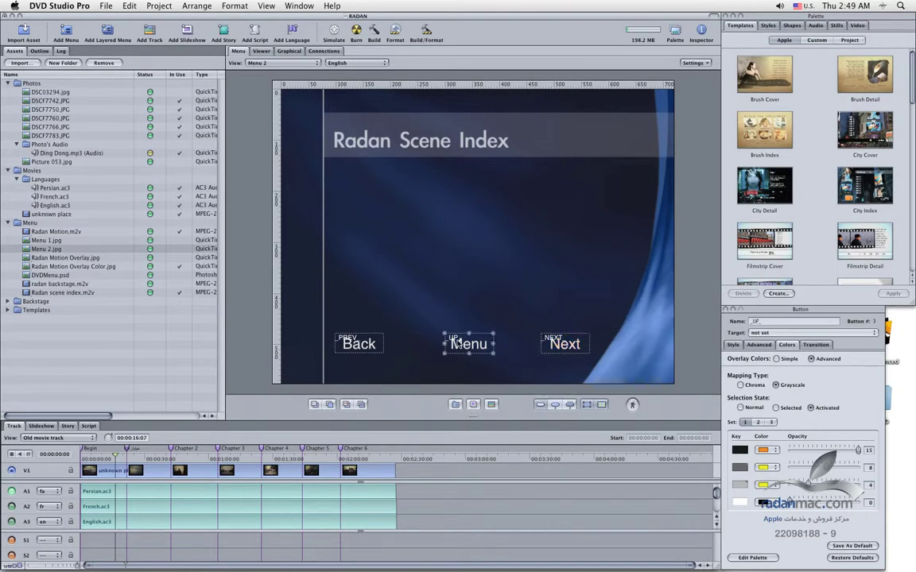
{"action": "left_click", "coordinate": [487, 345]}
{"action": "left_click", "coordinate": [470, 327]}
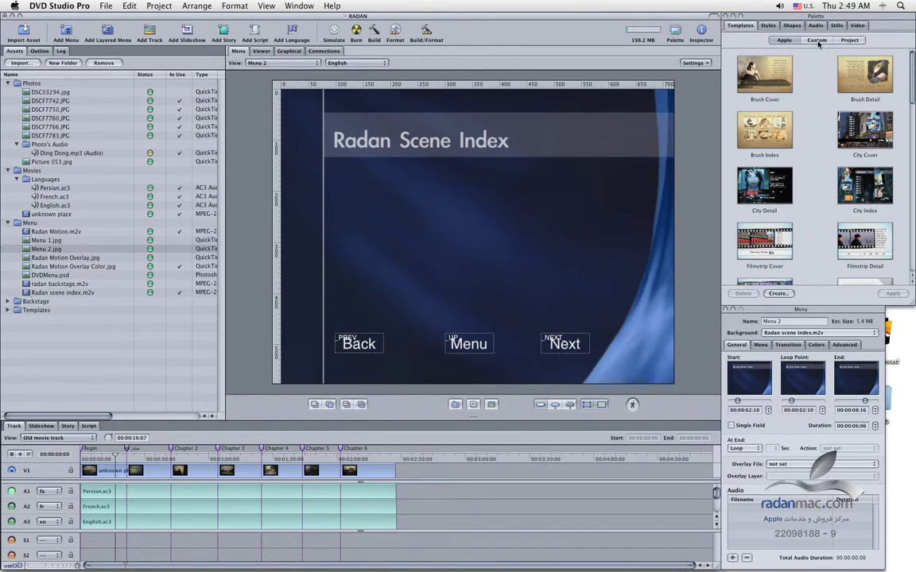
- Browse the Apple button styles and draw a new button just below the left end of the Radan Scene Index title
{"action": "left_click", "coordinate": [765, 26]}
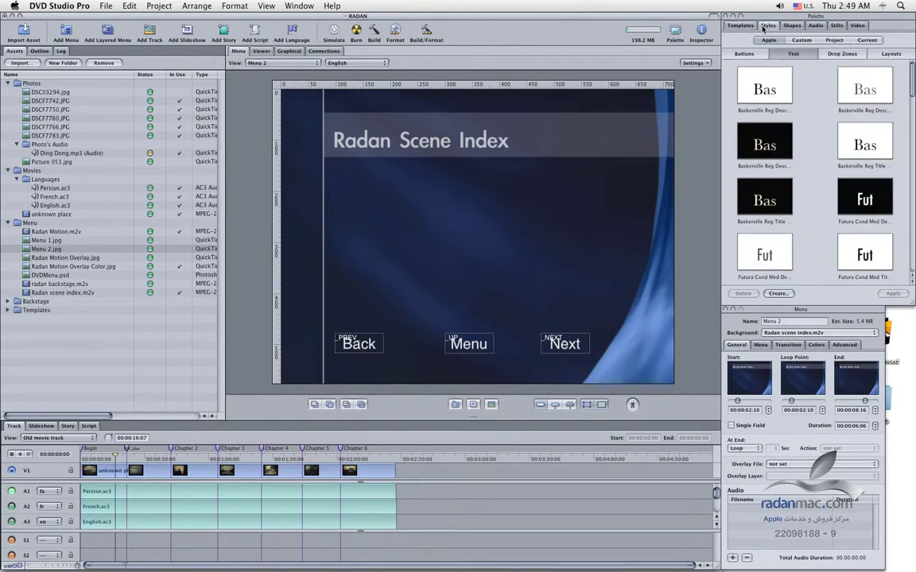
{"action": "left_click", "coordinate": [744, 54]}
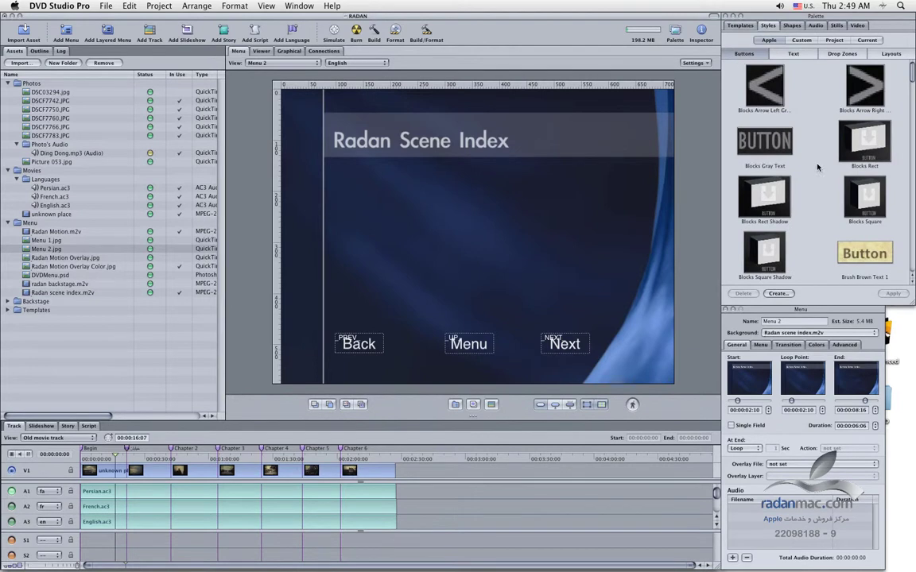
{"action": "scroll", "coordinate": [818, 167], "scroll_direction": "down", "scroll_amount": 1}
{"action": "scroll", "coordinate": [817, 167], "scroll_direction": "down", "scroll_amount": 2}
{"action": "scroll", "coordinate": [818, 167], "scroll_direction": "down", "scroll_amount": 5}
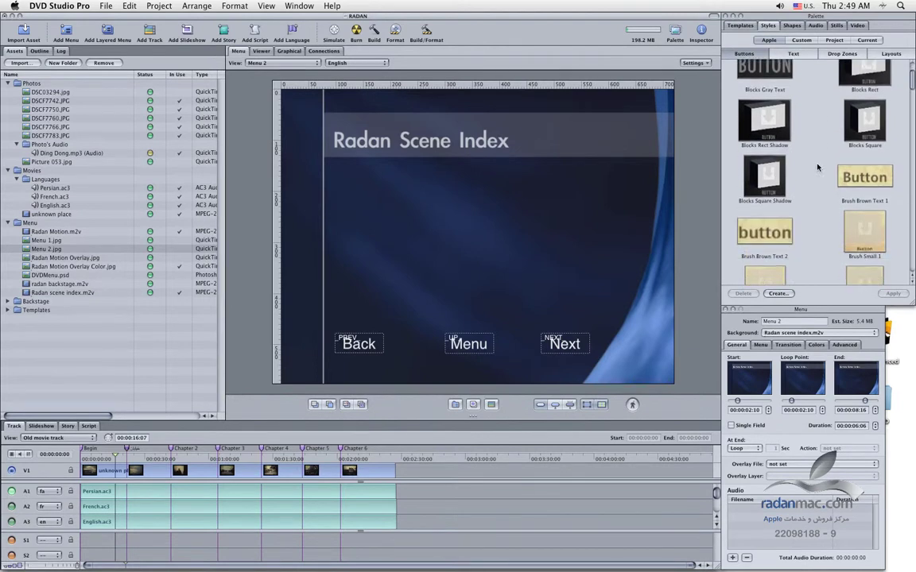
{"action": "scroll", "coordinate": [817, 167], "scroll_direction": "up", "scroll_amount": 2}
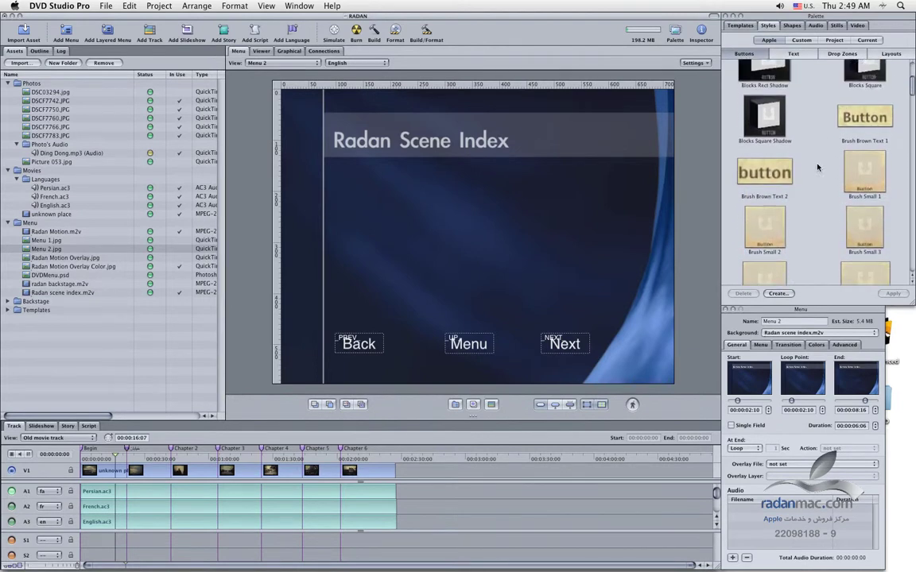
{"action": "mouse_move", "coordinate": [337, 169]}
{"action": "left_mouse_down"}
{"action": "mouse_move", "coordinate": [409, 216]}
{"action": "mouse_move", "coordinate": [401, 221]}
{"action": "left_mouse_up"}
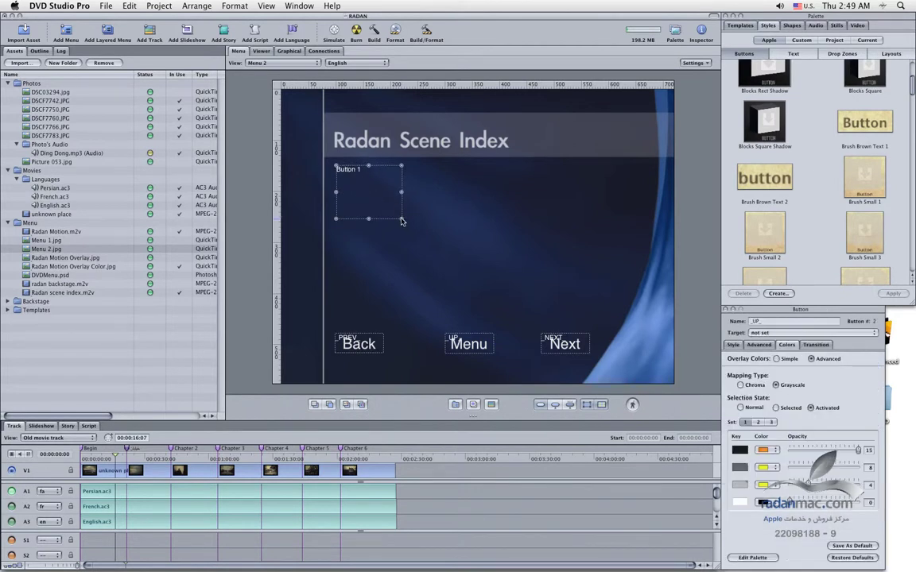